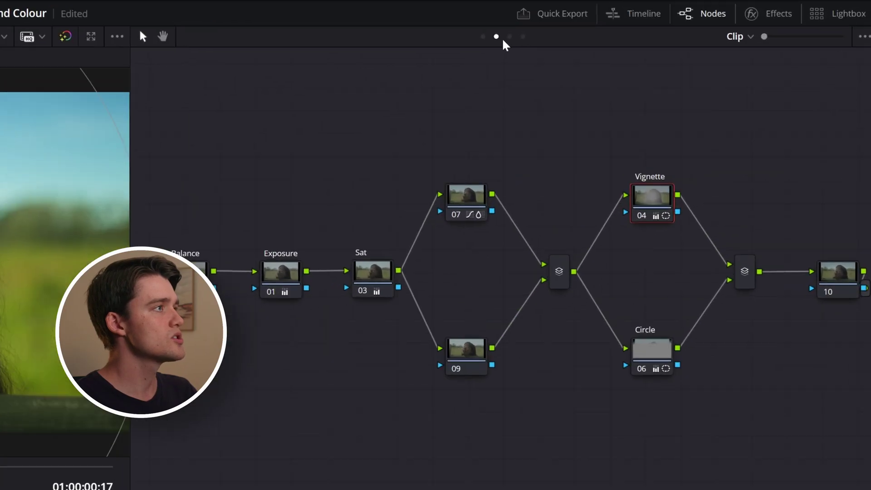
Step: Switch the node editor to Group Post-Clip and arrange nodes 02 and 03 in a row before CST
{"action": "left_click", "coordinate": [509, 36]}
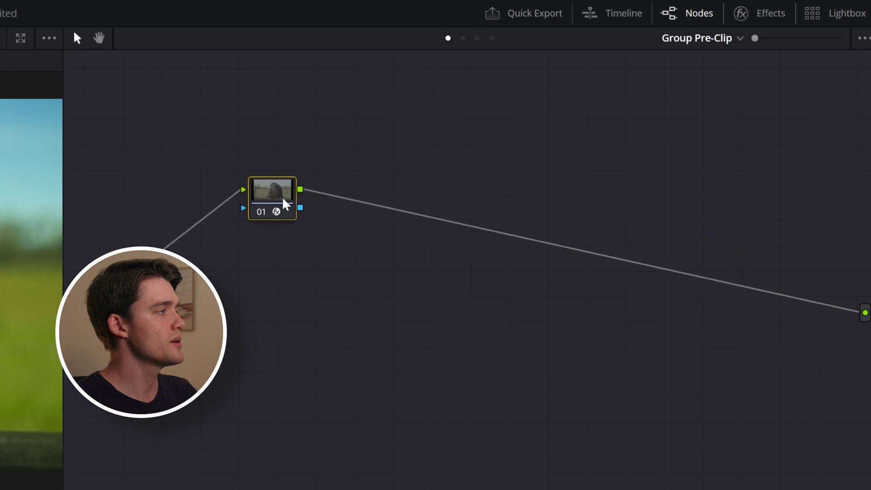
{"action": "left_click", "coordinate": [477, 38]}
{"action": "left_click_drag", "start_coordinate": [752, 292], "coordinate": [700, 271]}
{"action": "left_click_drag", "start_coordinate": [399, 224], "coordinate": [265, 271]}
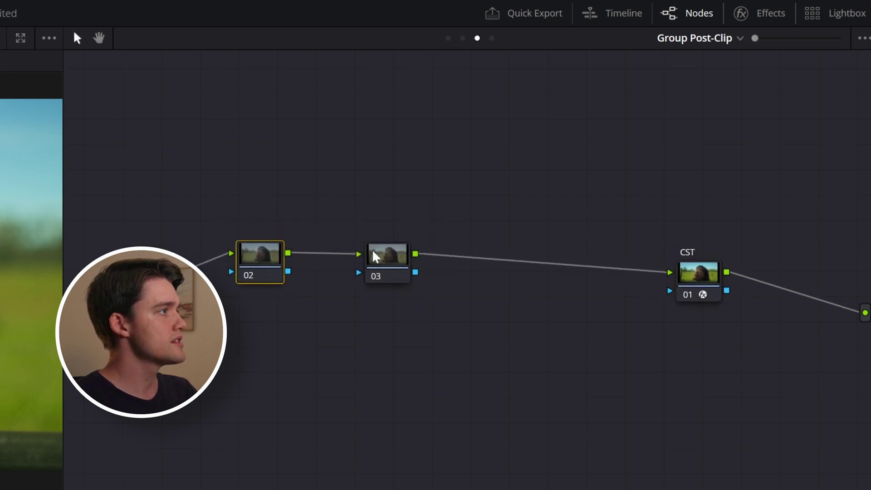
{"action": "left_click_drag", "start_coordinate": [375, 255], "coordinate": [373, 255]}
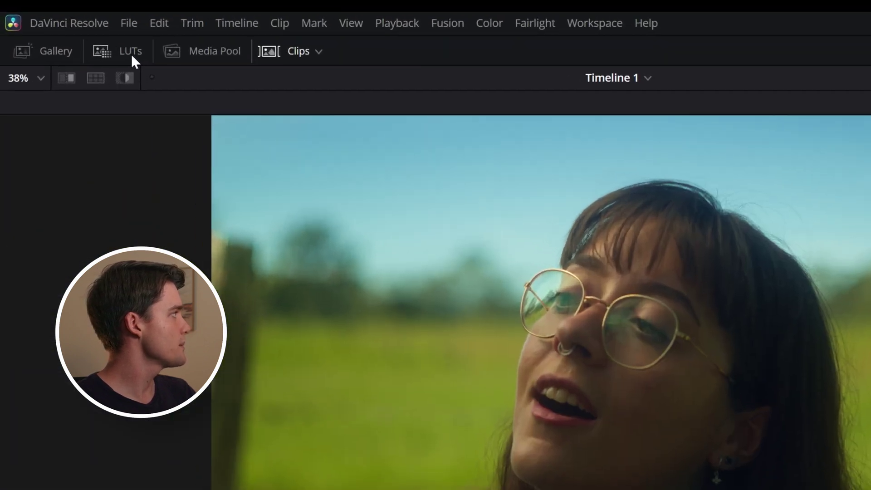
Step: Apply the Short Films LUT from the LUTs browser to a node ahead of CST
{"action": "left_click", "coordinate": [132, 54]}
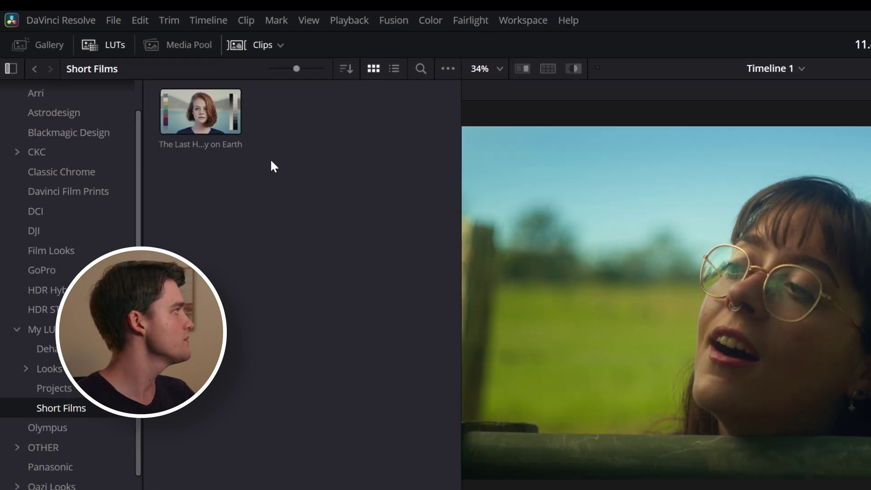
{"action": "left_click_drag", "start_coordinate": [232, 129], "coordinate": [594, 129]}
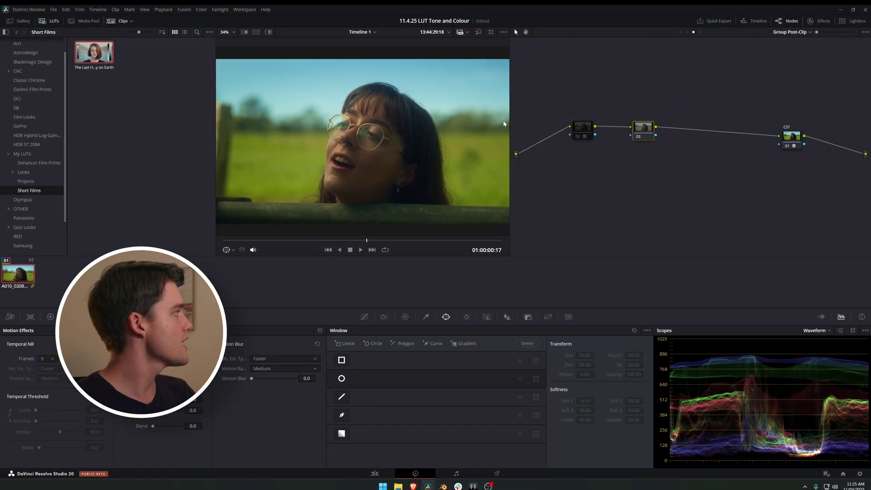
{"action": "left_click", "coordinate": [50, 21]}
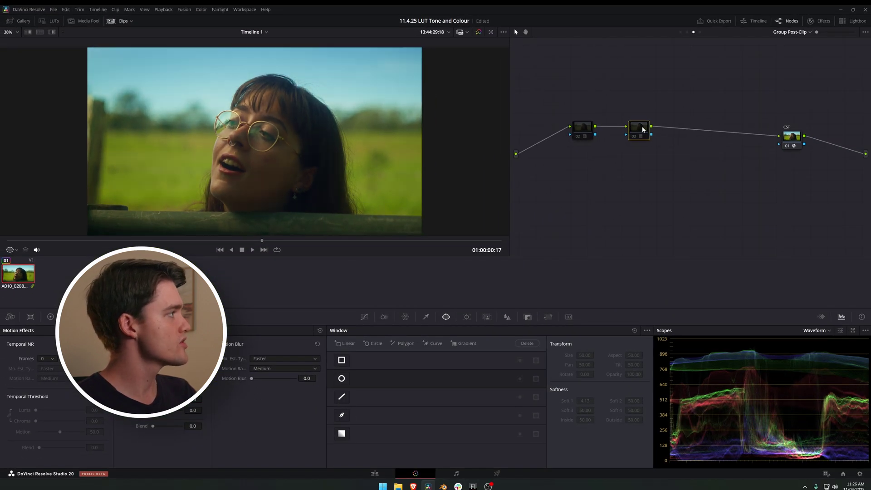
Step: Select node 02, toggle node 03 off with Ctrl+D, and open node 02's options
{"action": "left_click", "coordinate": [586, 131]}
{"action": "key", "text": "ctrl+d"}
{"action": "key", "text": "ctrl+d"}
{"action": "key", "text": "ctrl+d"}
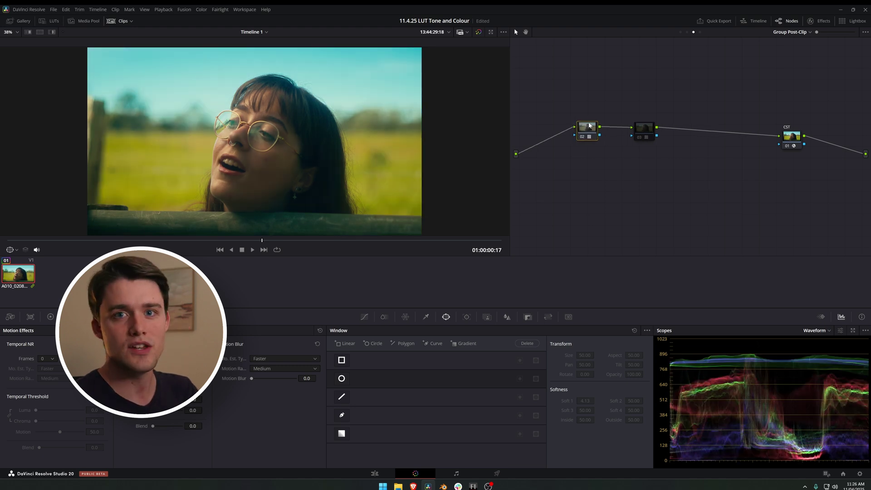
{"action": "right_click", "coordinate": [589, 125]}
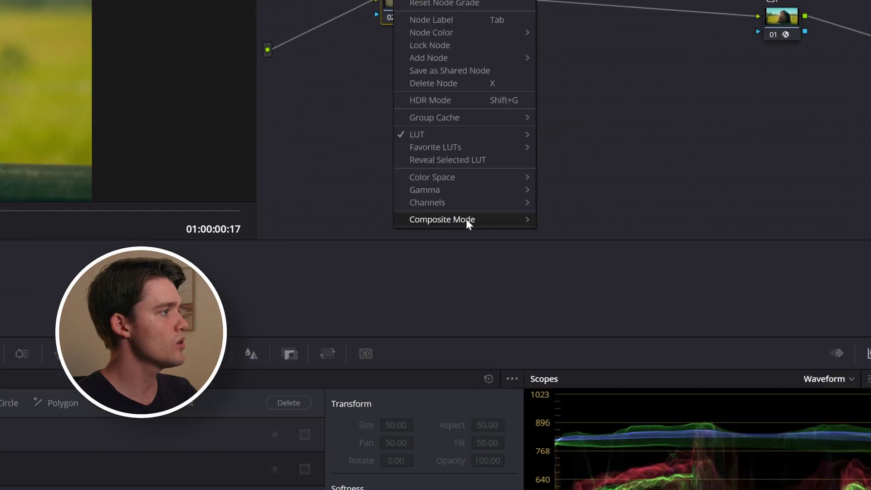
{"action": "mouse_move", "coordinate": [466, 220]}
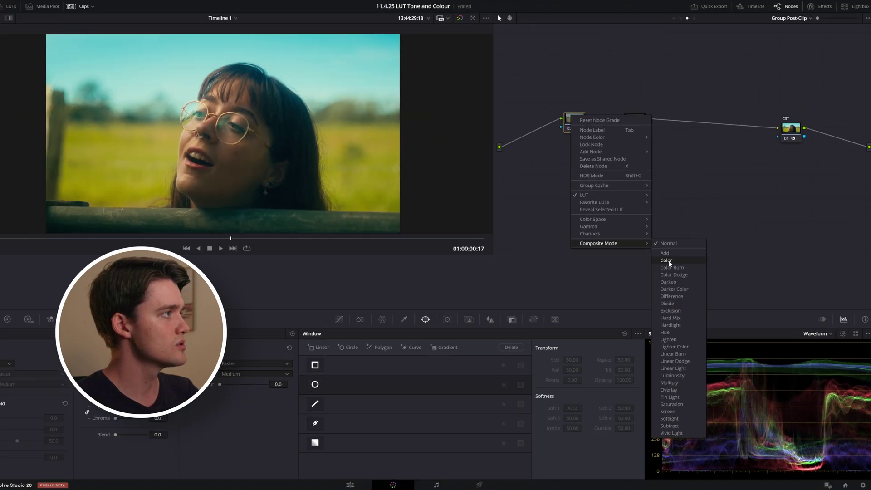
Step: Set node 02 to Color composite mode, re-enable node 03, and set it to Luminosity
{"action": "left_click", "coordinate": [669, 260]}
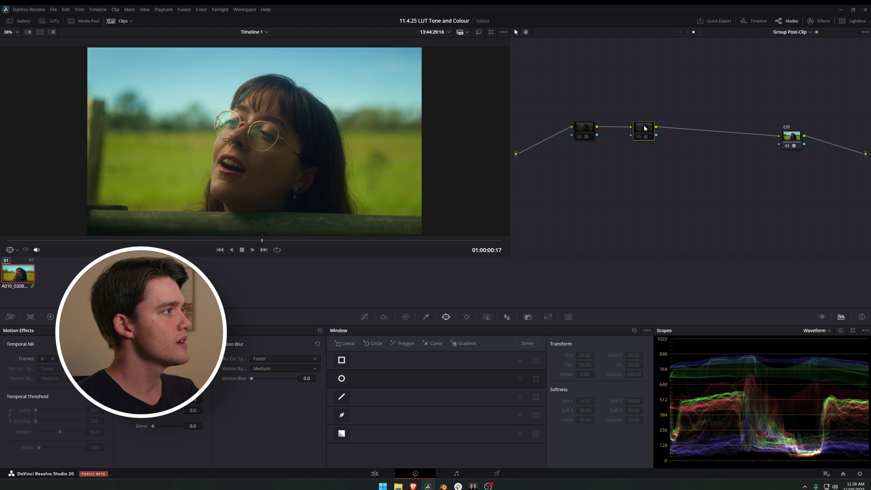
{"action": "key", "text": "ctrl+d"}
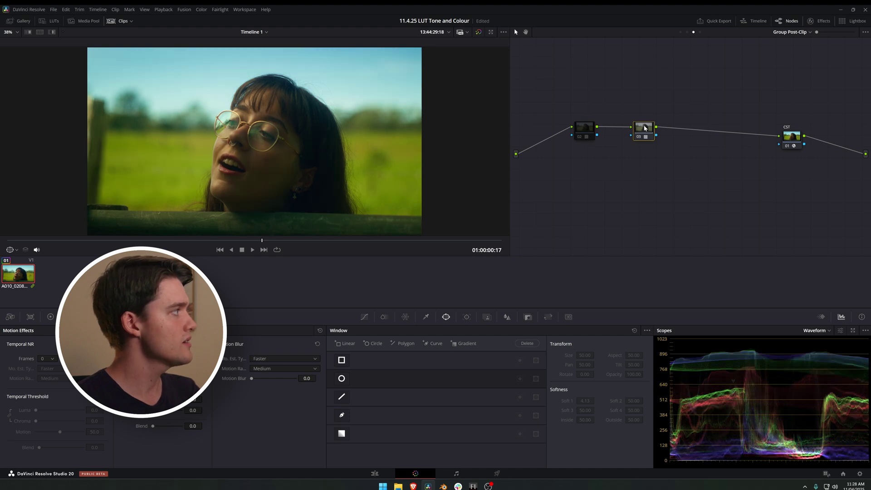
{"action": "right_click", "coordinate": [644, 129]}
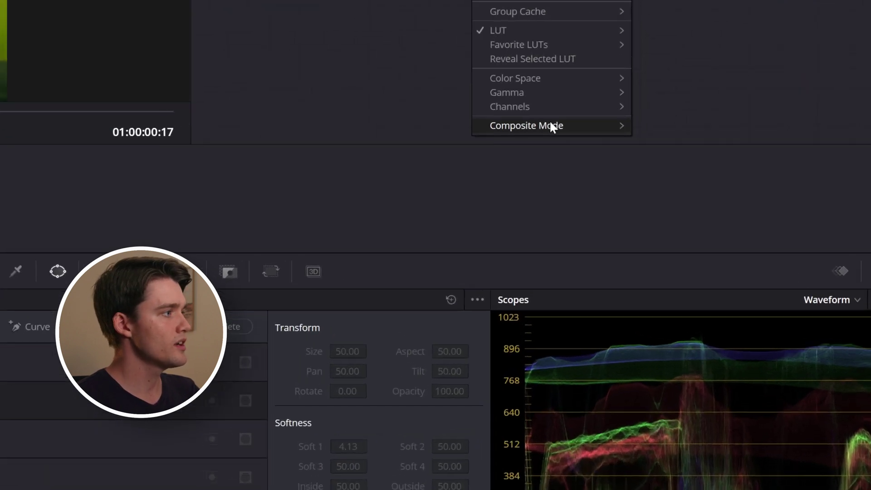
{"action": "mouse_move", "coordinate": [682, 248]}
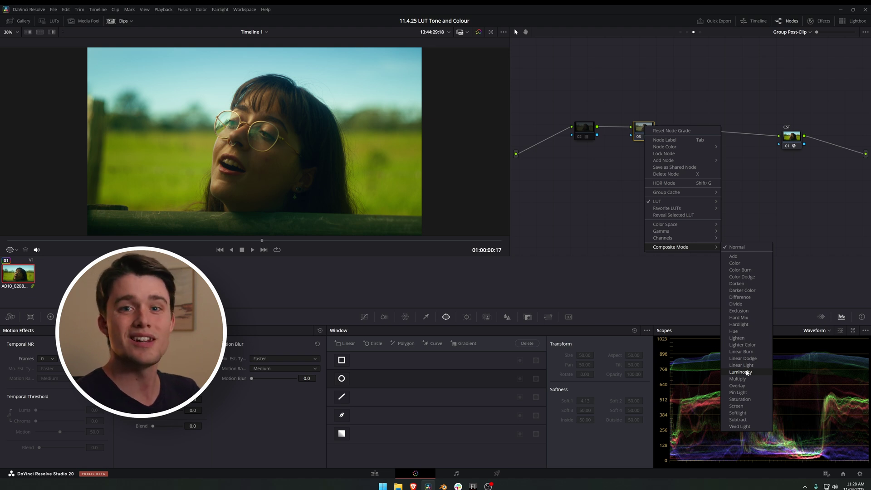
{"action": "left_click", "coordinate": [747, 373]}
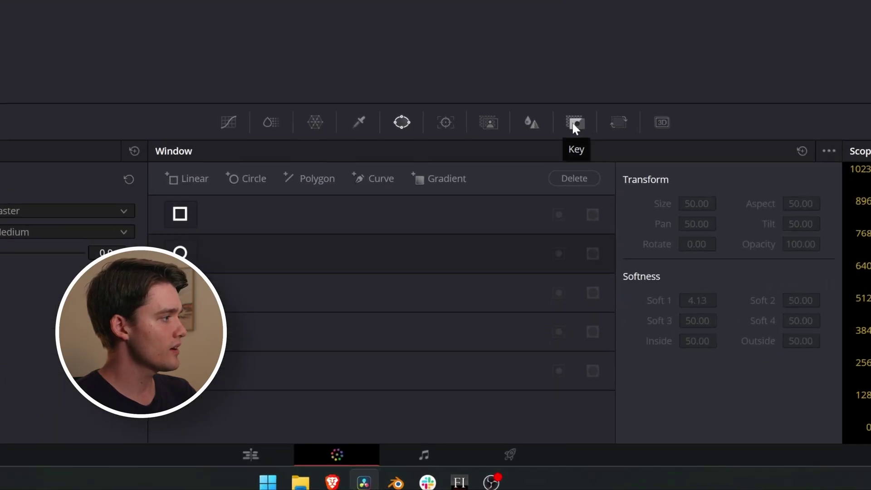
Step: Lower the CONTRAST node's Key Output Gain in the Key palette to 0.641
{"action": "left_click", "coordinate": [572, 124]}
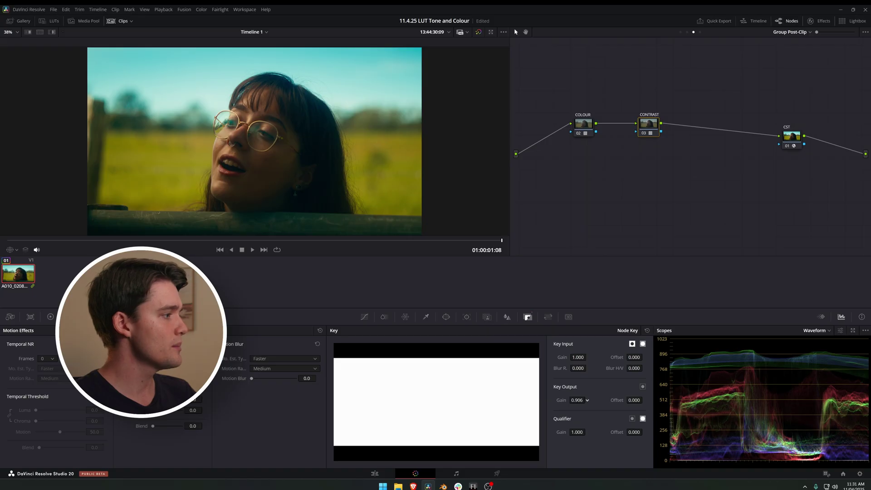
{"action": "left_click_drag", "start_coordinate": [577, 400], "coordinate": [549, 400]}
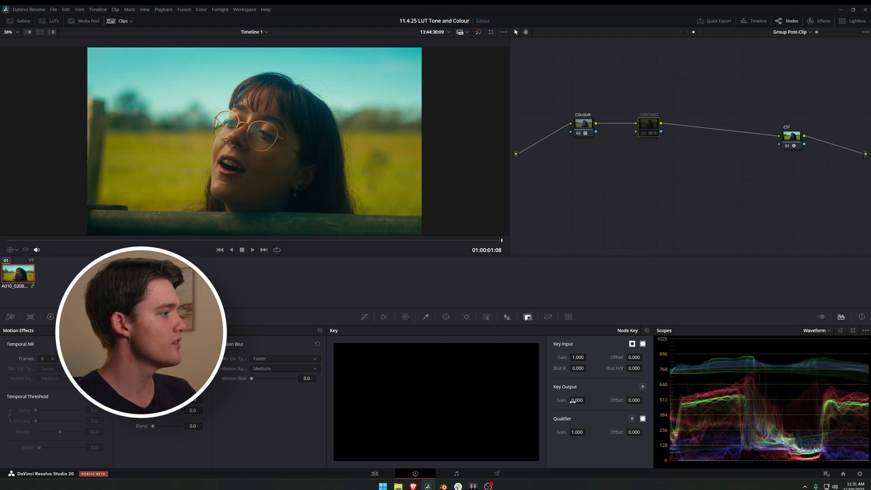
{"action": "left_click_drag", "start_coordinate": [577, 399], "coordinate": [587, 400]}
{"action": "double_click", "coordinate": [577, 399]}
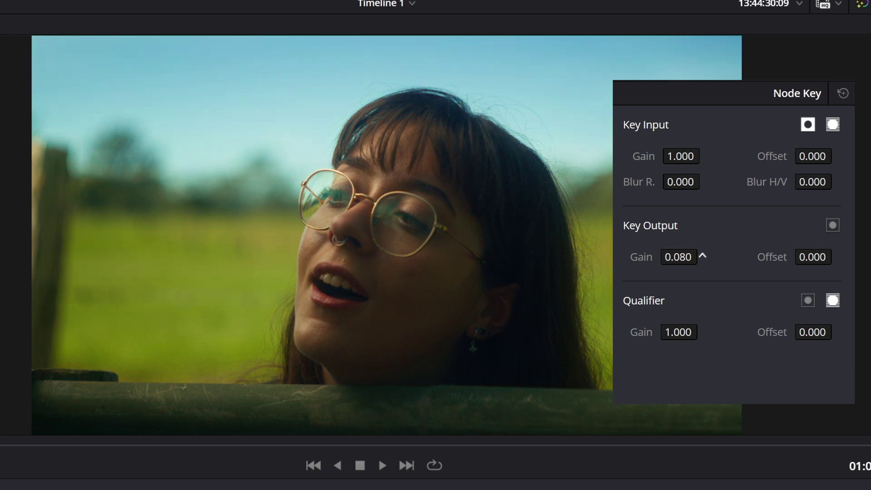
{"action": "mouse_move", "coordinate": [678, 257]}
{"action": "left_mouse_down"}
{"action": "mouse_move", "coordinate": [693, 256]}
{"action": "mouse_move", "coordinate": [685, 257]}
{"action": "left_mouse_up"}
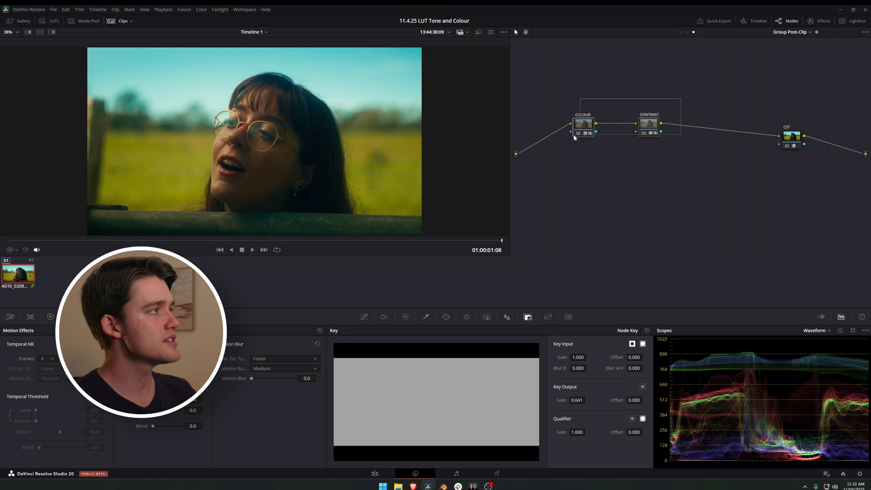
Step: Select the COLOUR, CONTRAST and CST nodes and check CST's colour space settings
{"action": "mouse_move", "coordinate": [568, 160]}
{"action": "left_mouse_down"}
{"action": "mouse_move", "coordinate": [725, 97]}
{"action": "mouse_move", "coordinate": [675, 99]}
{"action": "mouse_move", "coordinate": [583, 150]}
{"action": "left_mouse_up"}
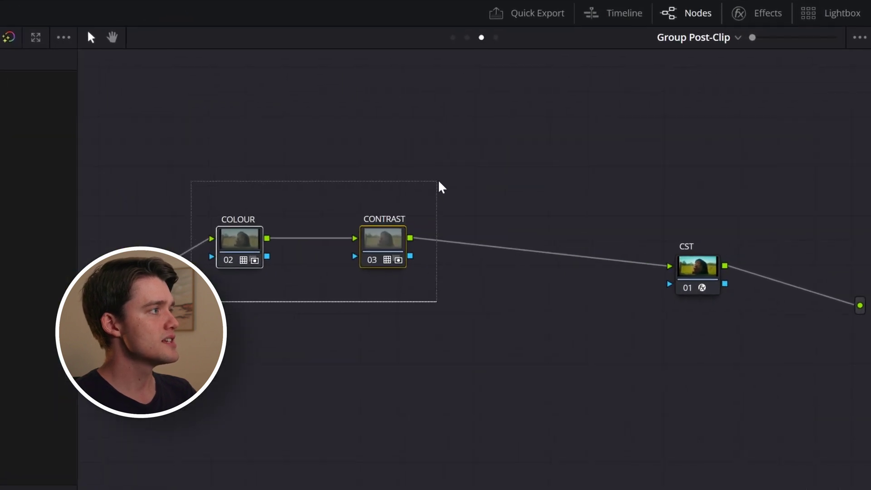
{"action": "left_click_drag", "start_coordinate": [235, 297], "coordinate": [234, 297]}
{"action": "left_click", "coordinate": [696, 271]}
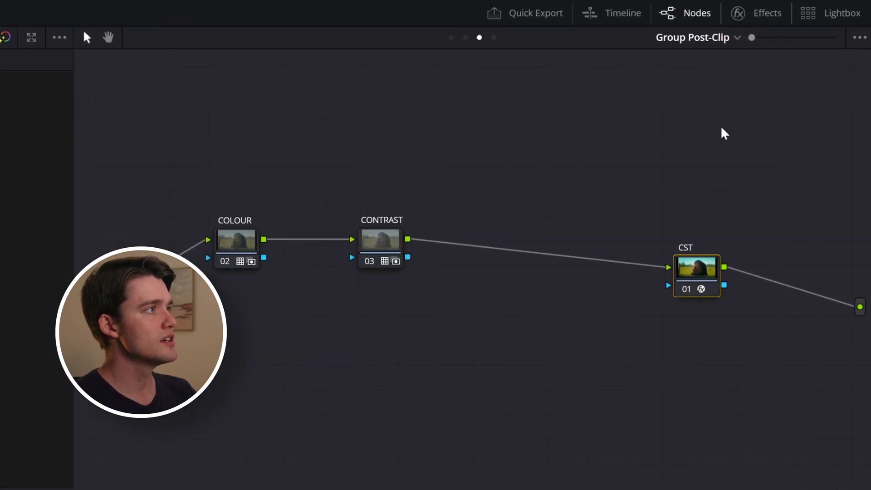
{"action": "left_click", "coordinate": [753, 19]}
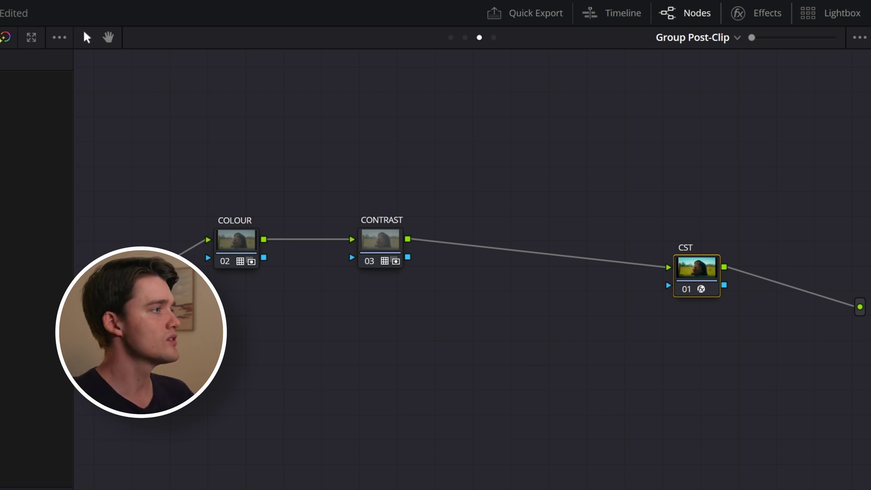
Step: Move CONTRAST and CST left so the COLOUR → CONTRAST → CST chain is compact
{"action": "left_click_drag", "start_coordinate": [387, 241], "coordinate": [338, 238]}
{"action": "left_click_drag", "start_coordinate": [687, 275], "coordinate": [536, 254]}
{"action": "mouse_move", "coordinate": [340, 241]}
{"action": "left_mouse_down"}
{"action": "mouse_move", "coordinate": [603, 200]}
{"action": "mouse_move", "coordinate": [649, 261]}
{"action": "mouse_move", "coordinate": [332, 245]}
{"action": "mouse_move", "coordinate": [344, 245]}
{"action": "left_mouse_up"}
{"action": "key", "text": "ctrl+z"}
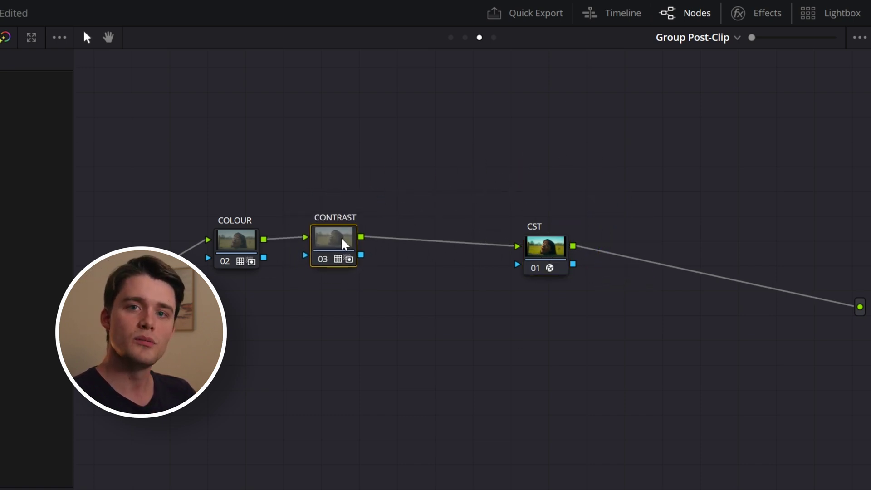